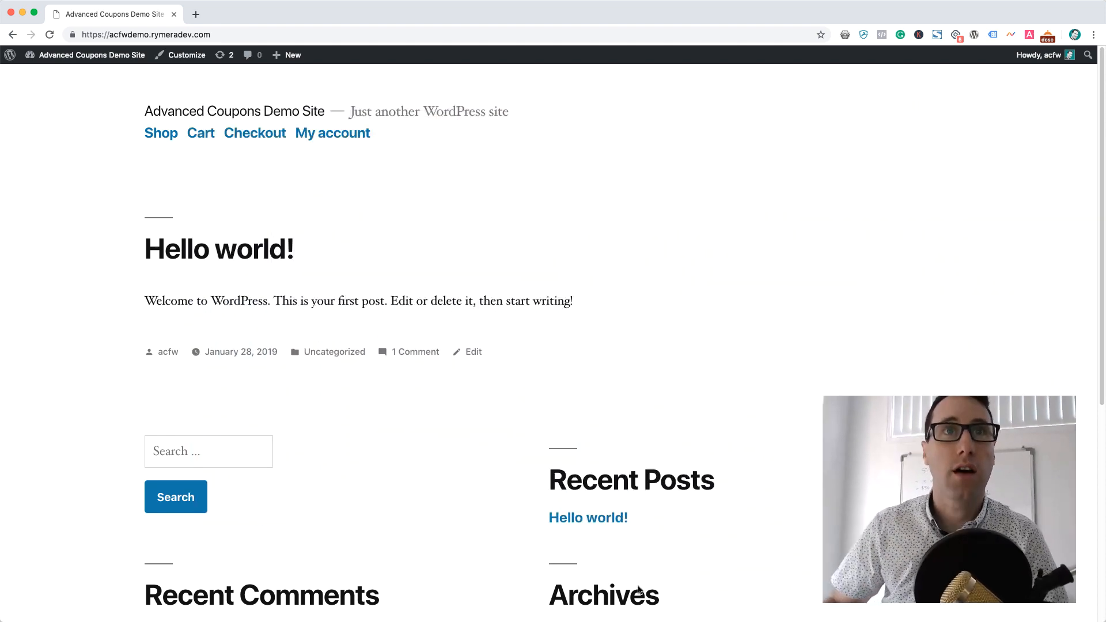
From the admin Dashboard, reach WooCommerce Coupons and start a new coupon.
click(54, 55)
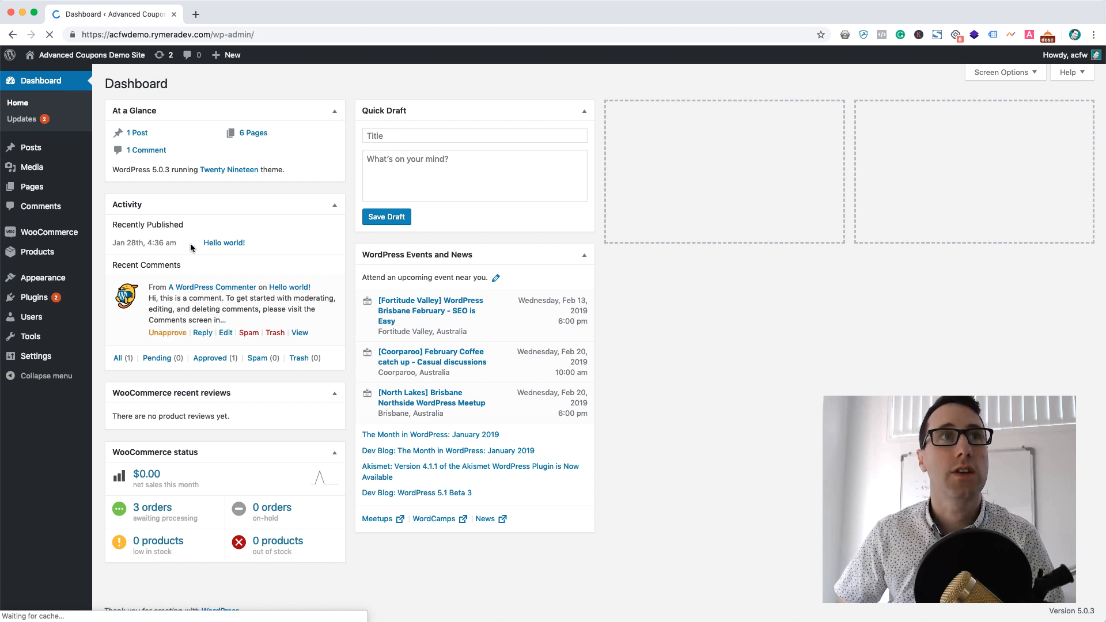
mouse_move(48, 233)
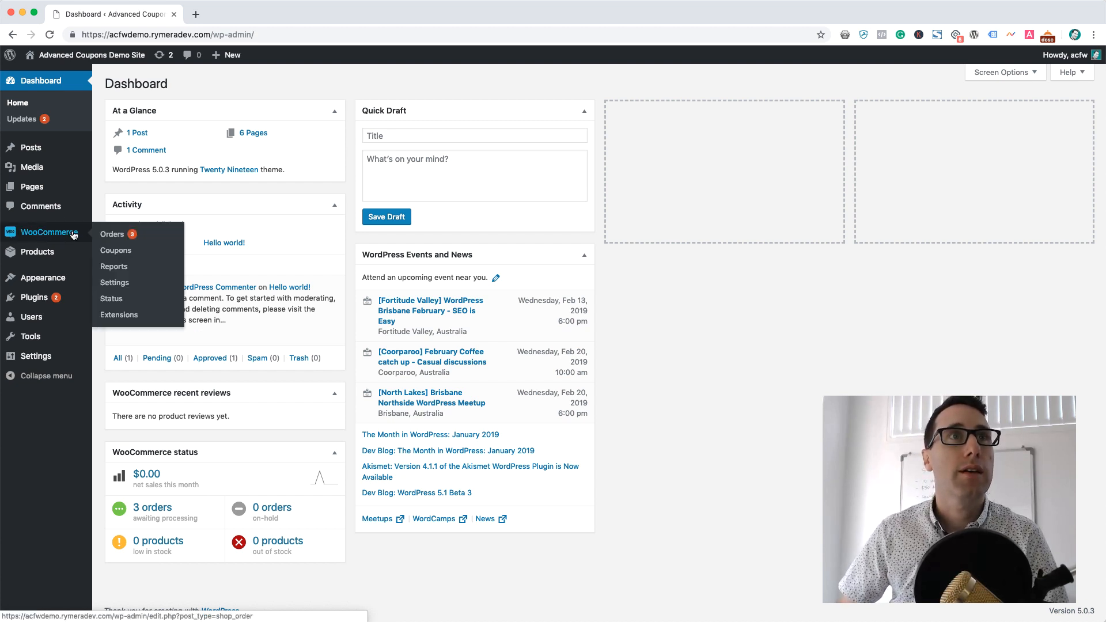
click(116, 250)
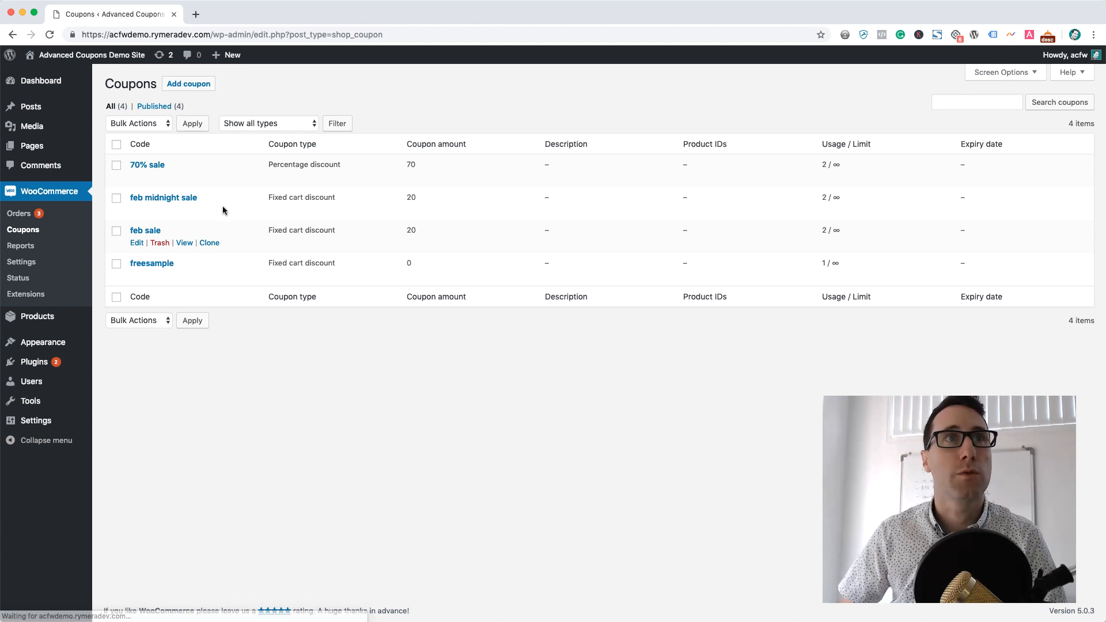
click(188, 84)
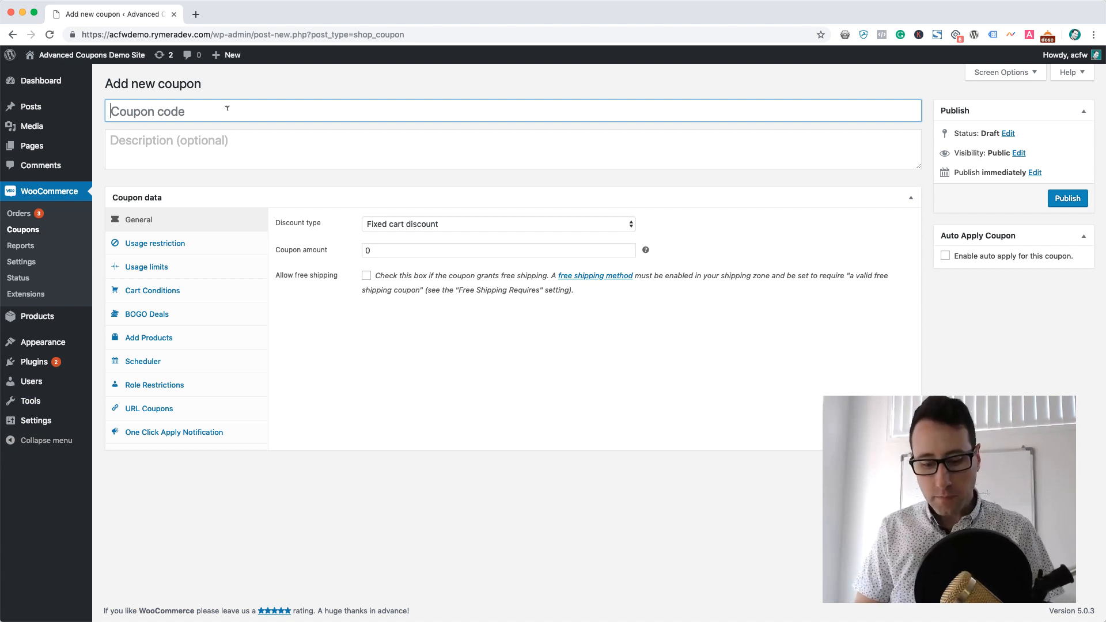
Create coupon code 20OFF150CART with amount 20 and publish it.
click(227, 109)
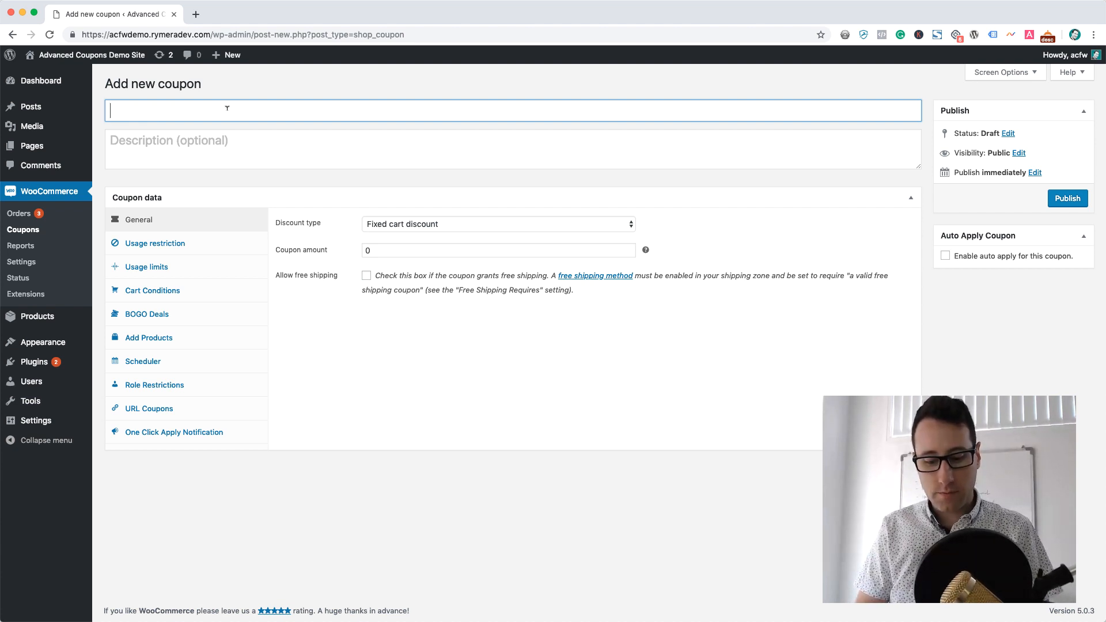
text(20OFF)
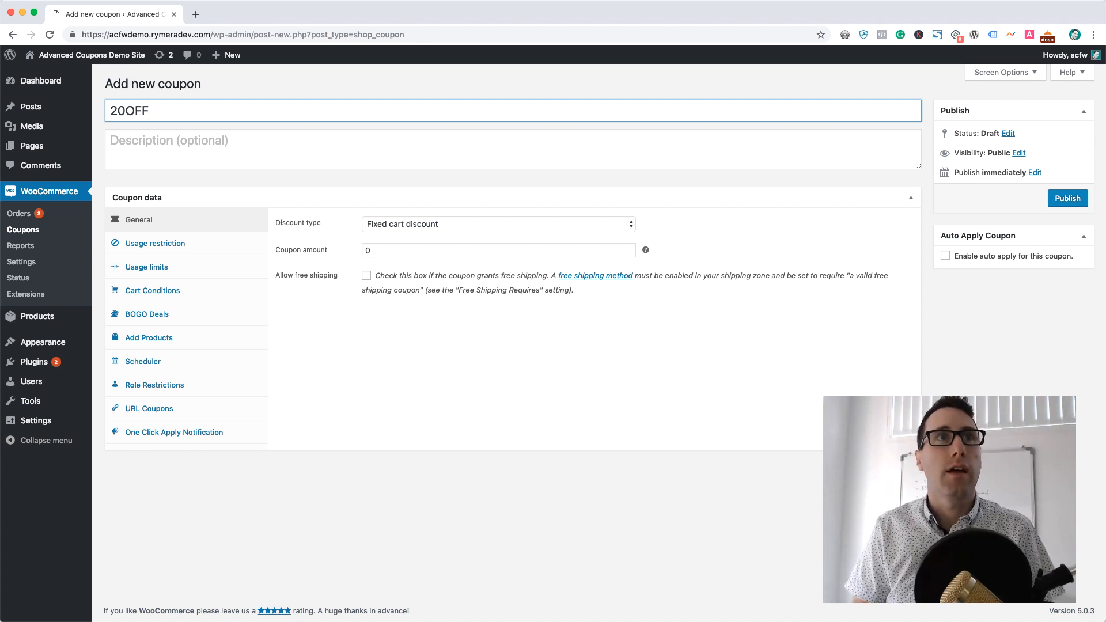
text(150CART)
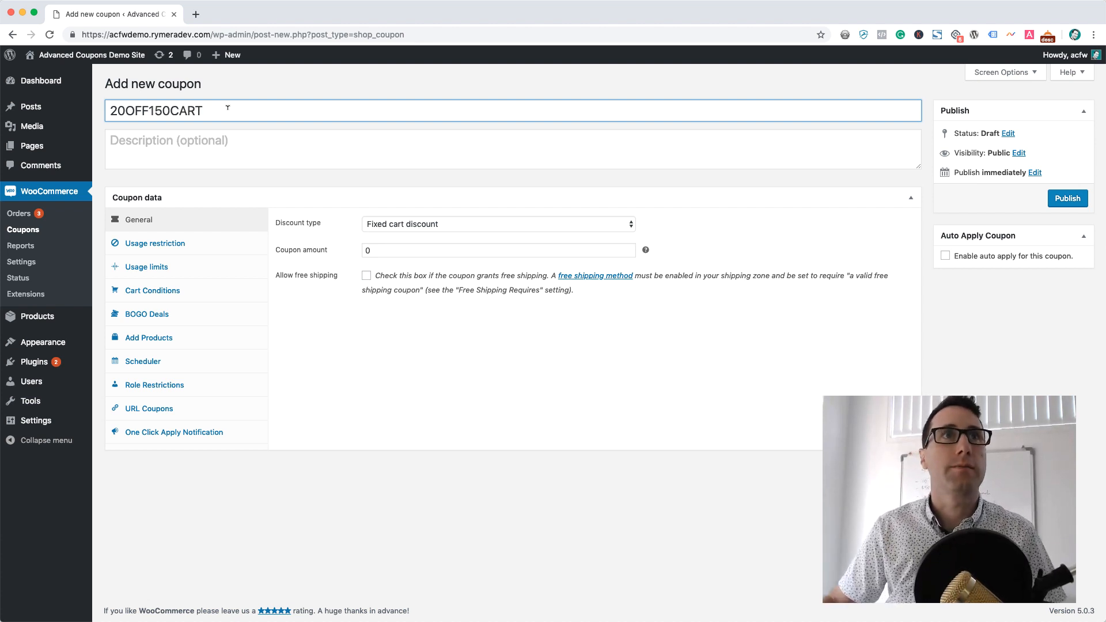
click(286, 87)
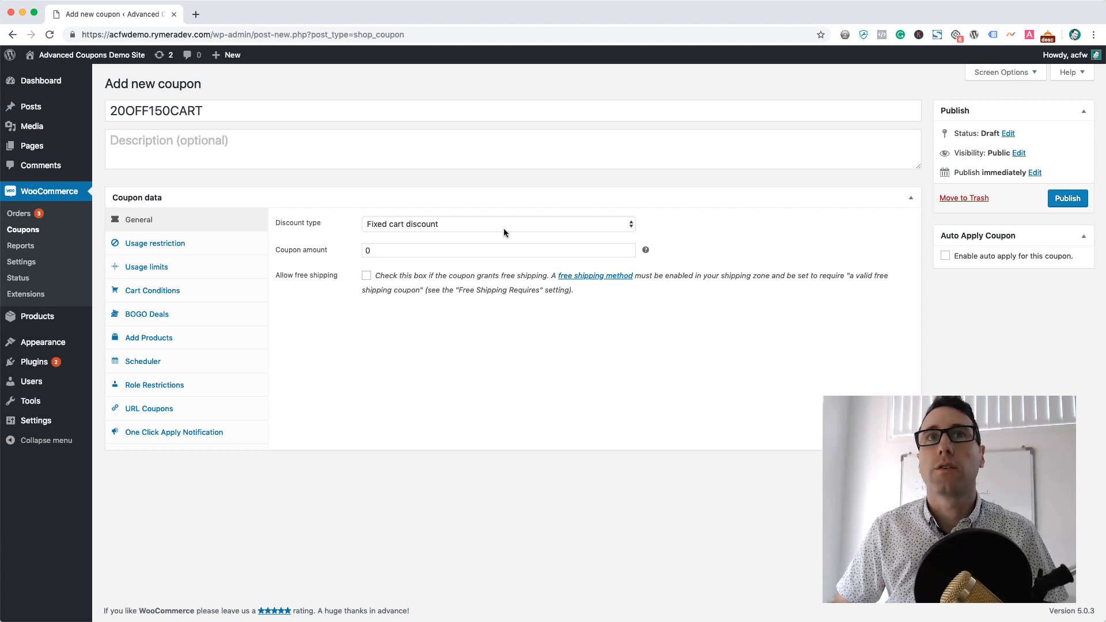
drag(400, 250, 334, 251)
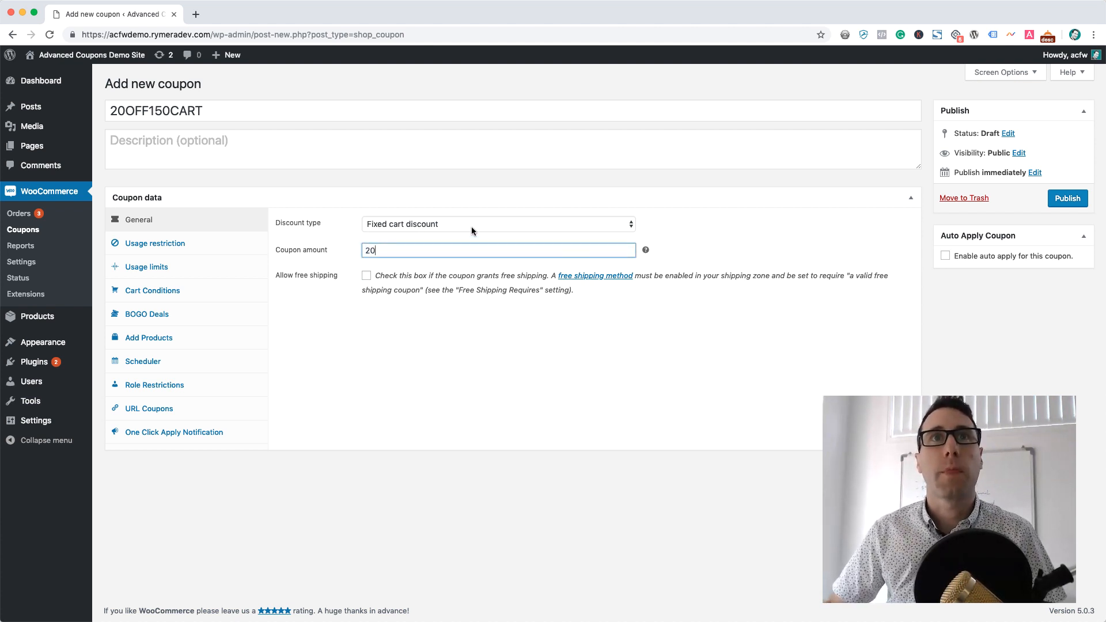
click(1051, 206)
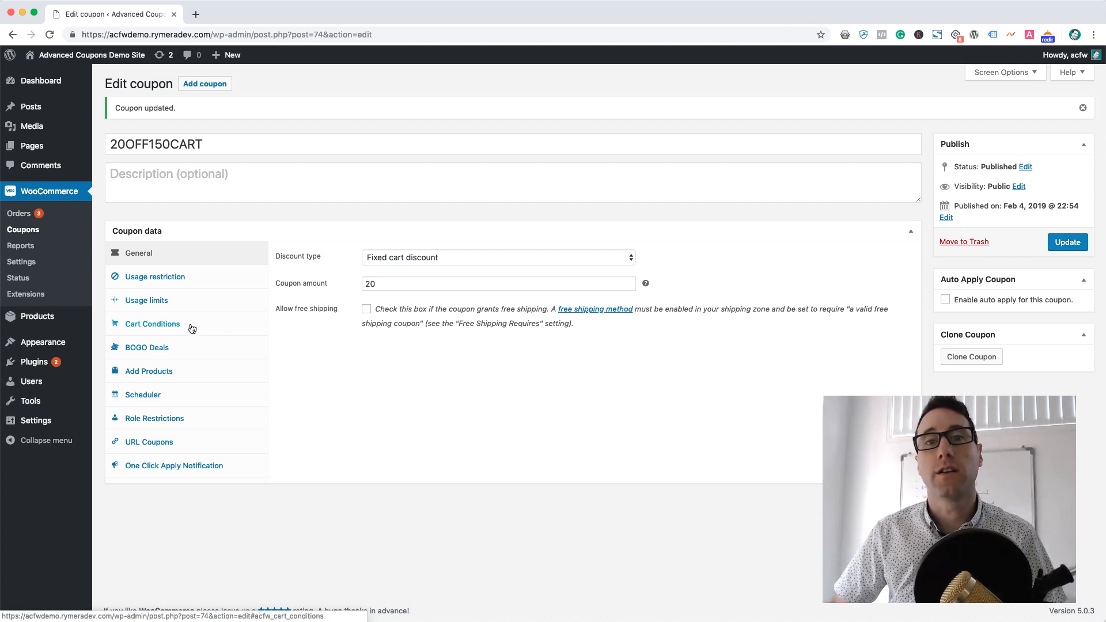
In Cart Conditions, begin a new condition and choose Cart Subtotal as its type.
click(191, 326)
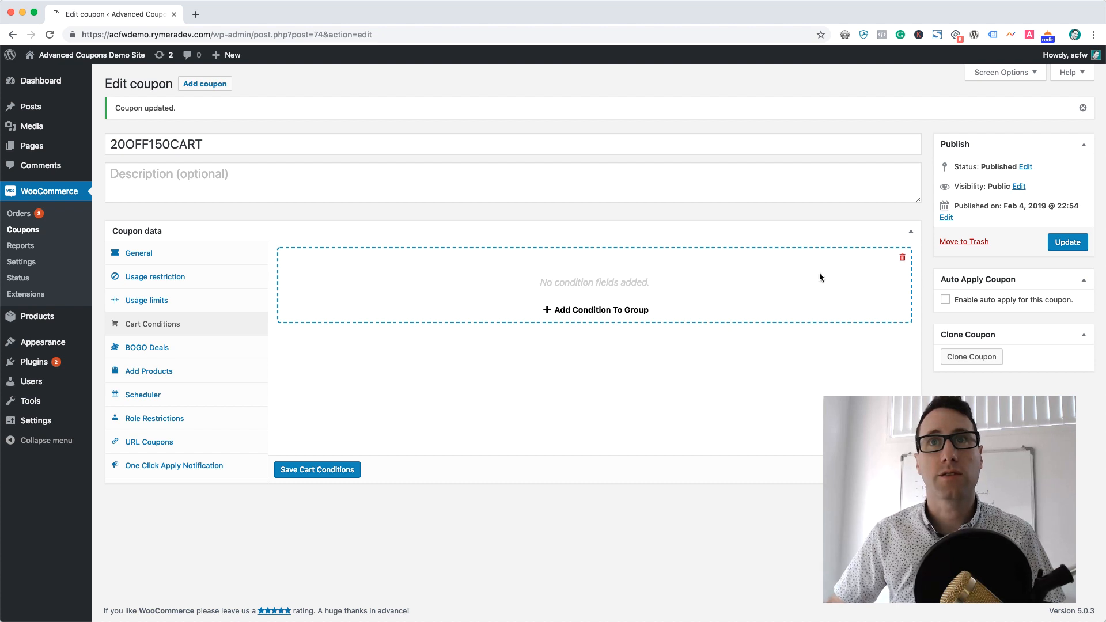
click(608, 313)
click(550, 315)
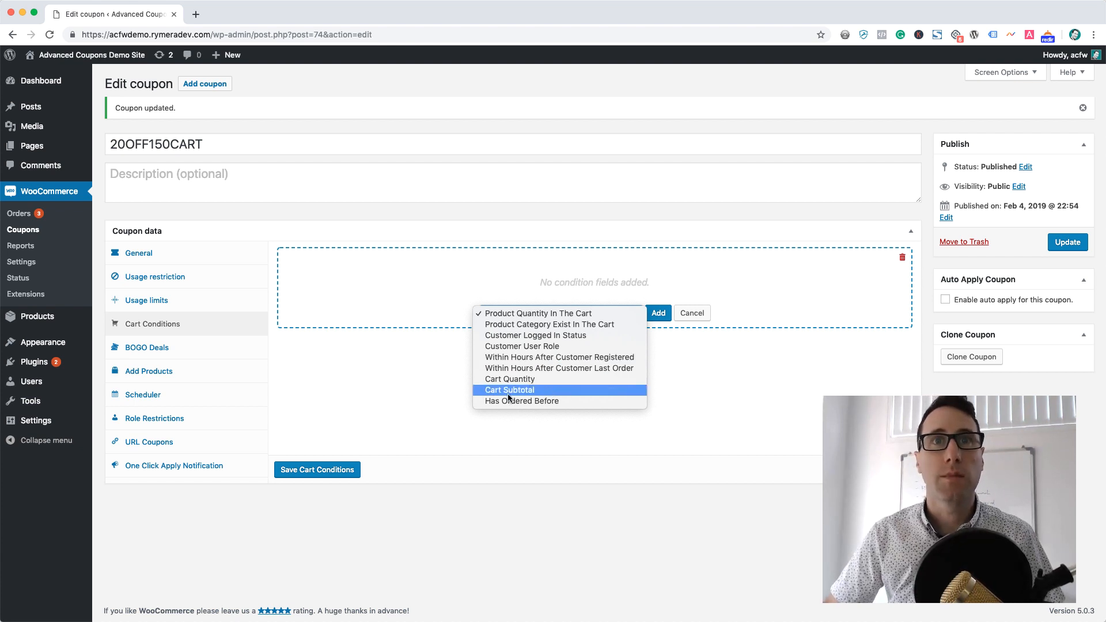
click(508, 391)
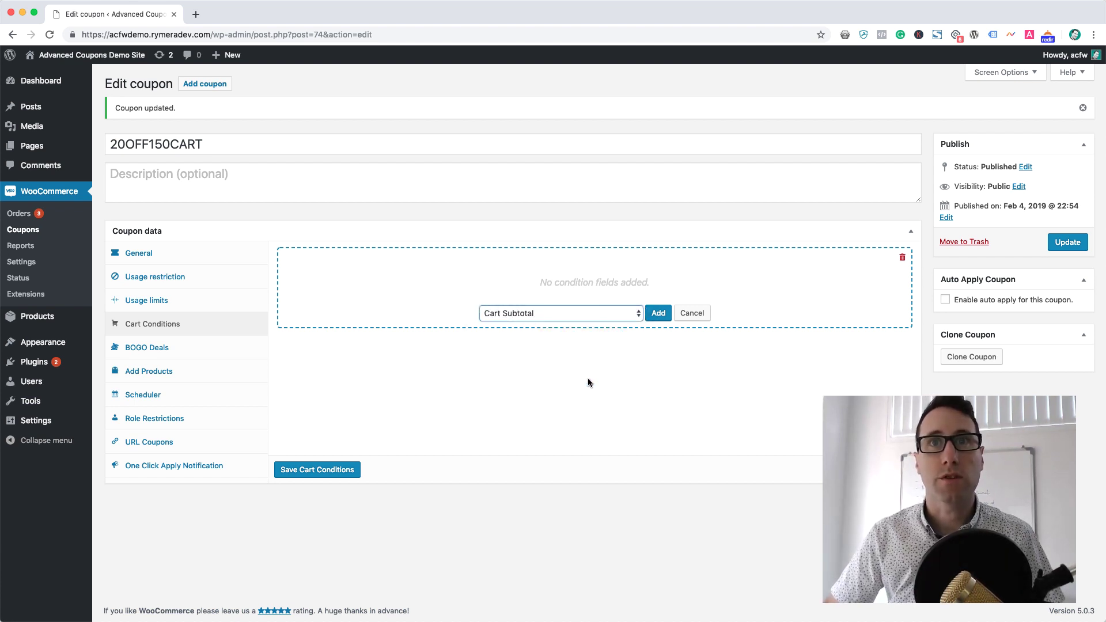
Add the Cart Subtotal condition as MORE THAN 150 and save the cart conditions.
click(656, 316)
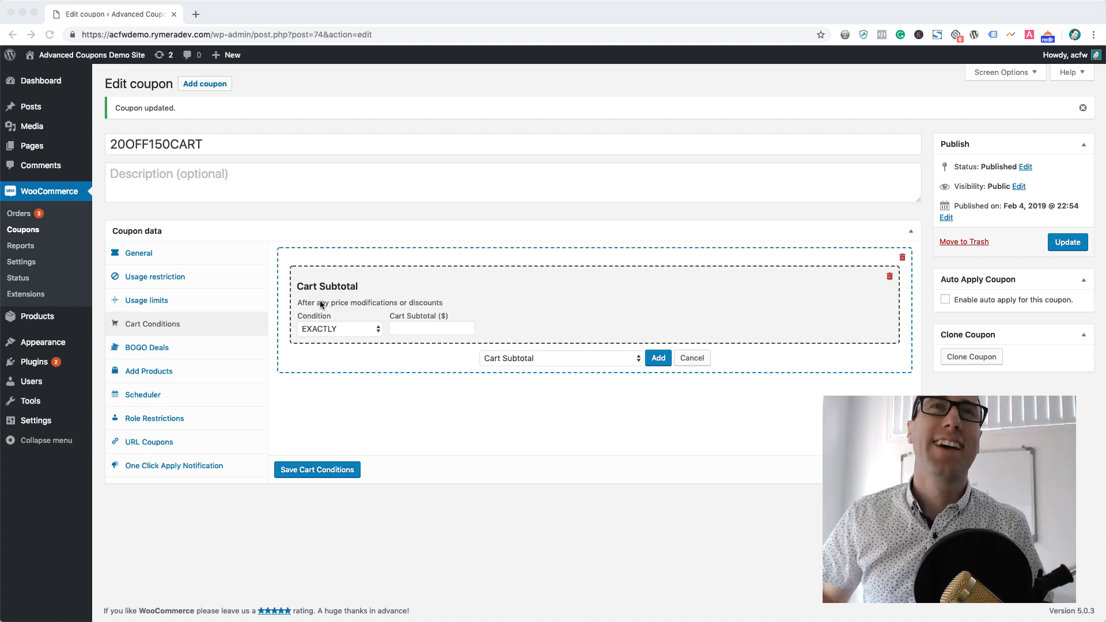
click(340, 330)
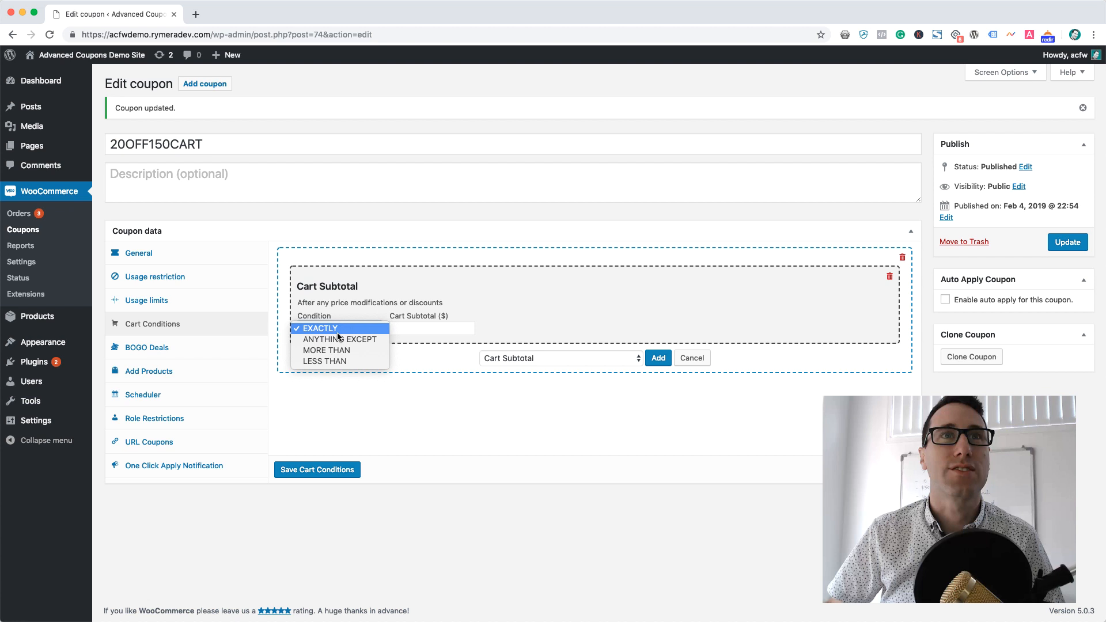
click(326, 350)
click(430, 329)
text(0)
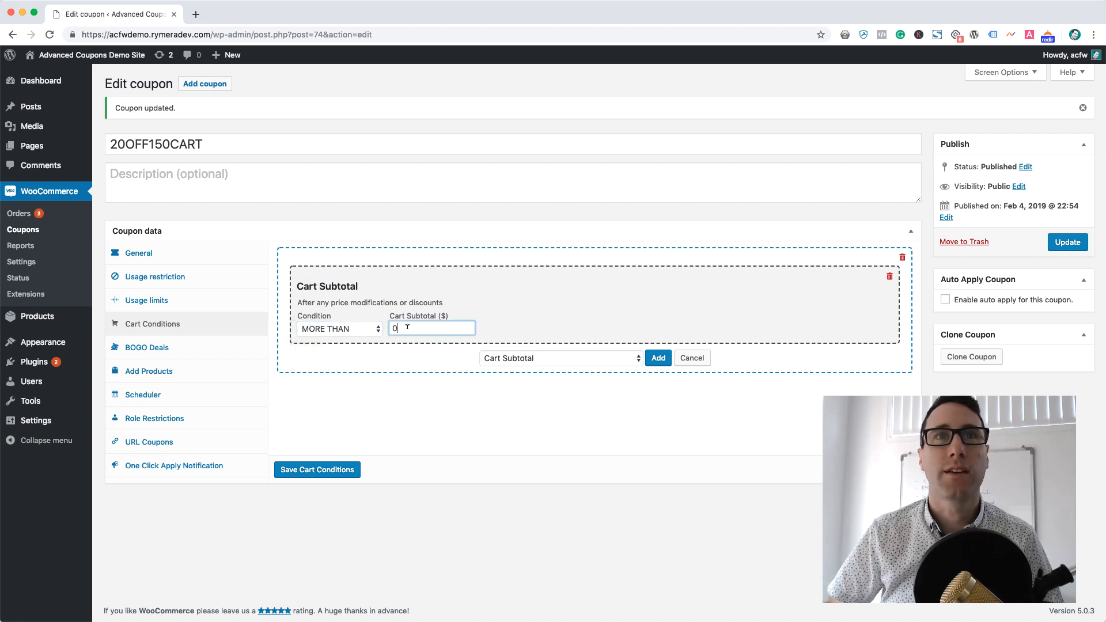
key(BackSpace)
text(150)
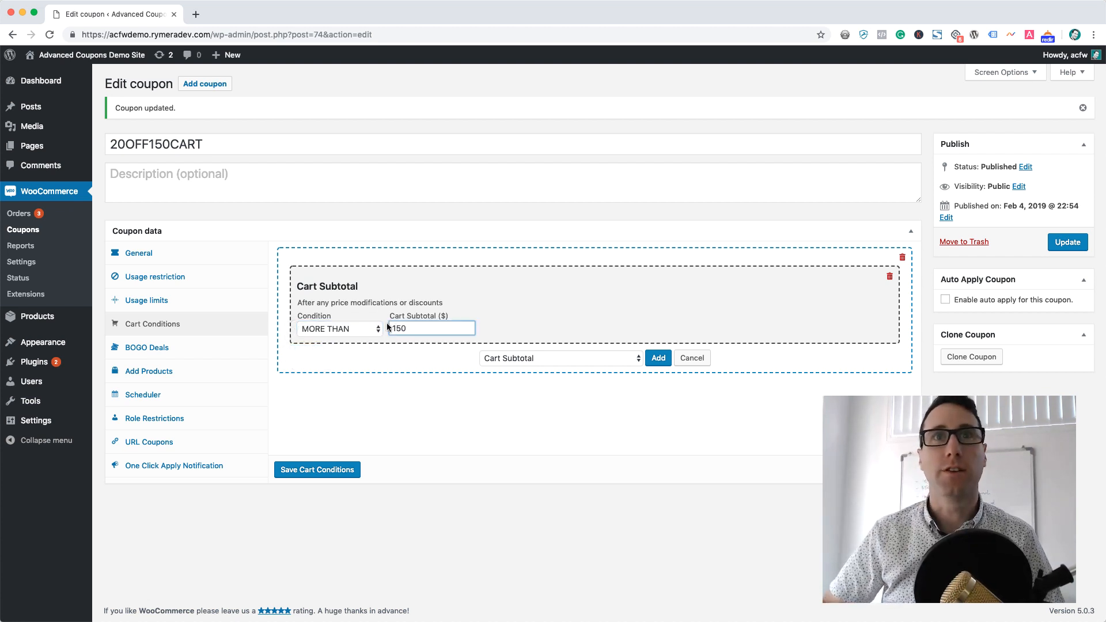
click(506, 315)
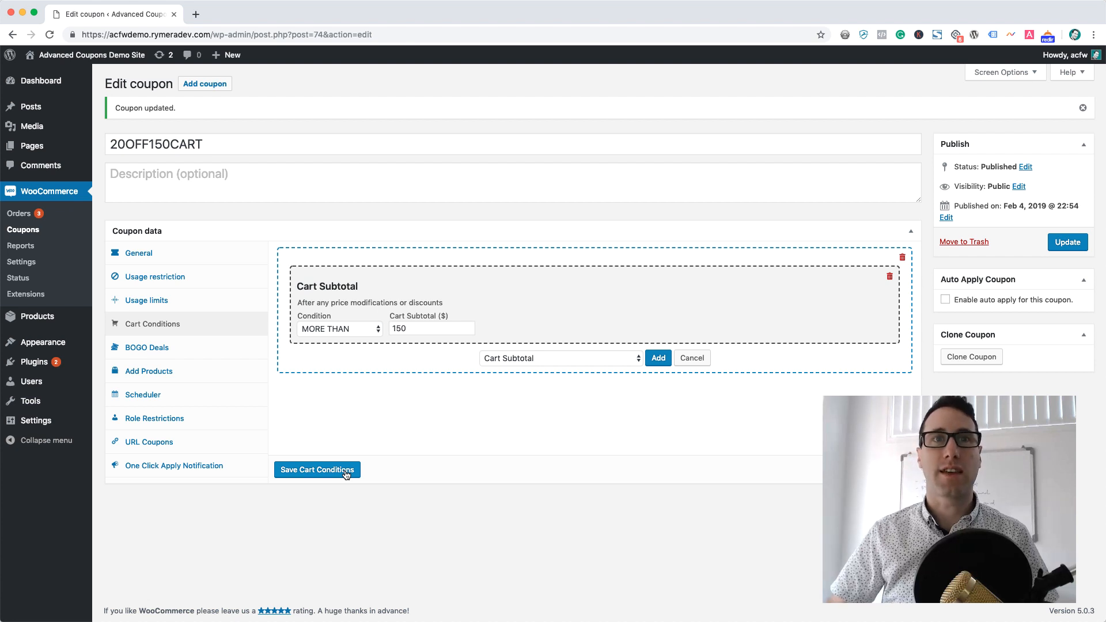
click(346, 475)
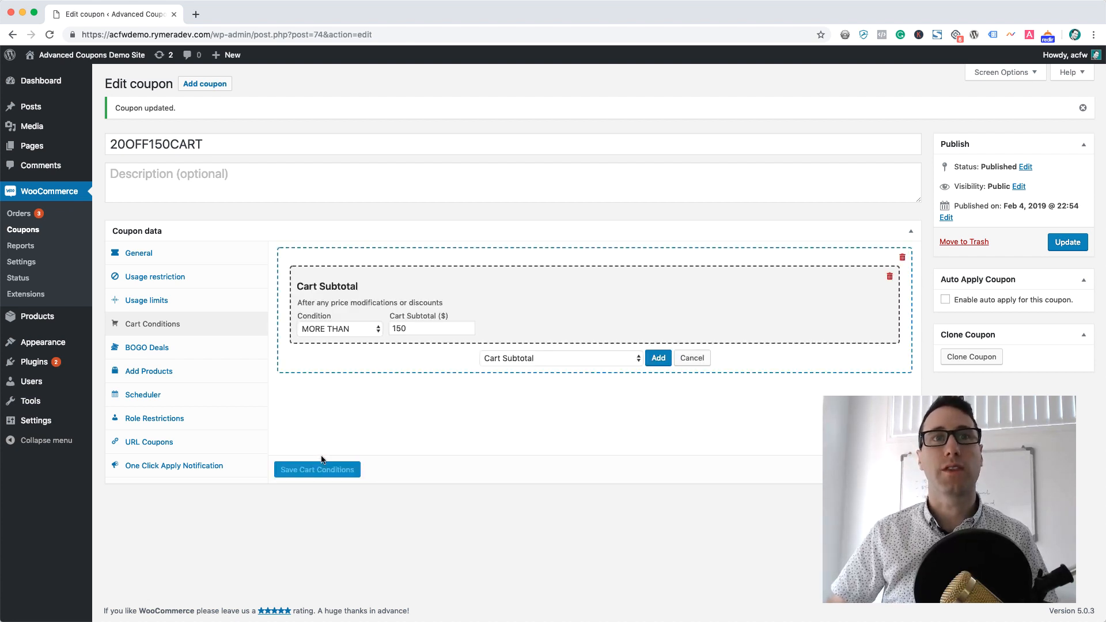
Open the storefront in a new tab, add a Belt from the Shop, and view the cart.
right_click(91, 55)
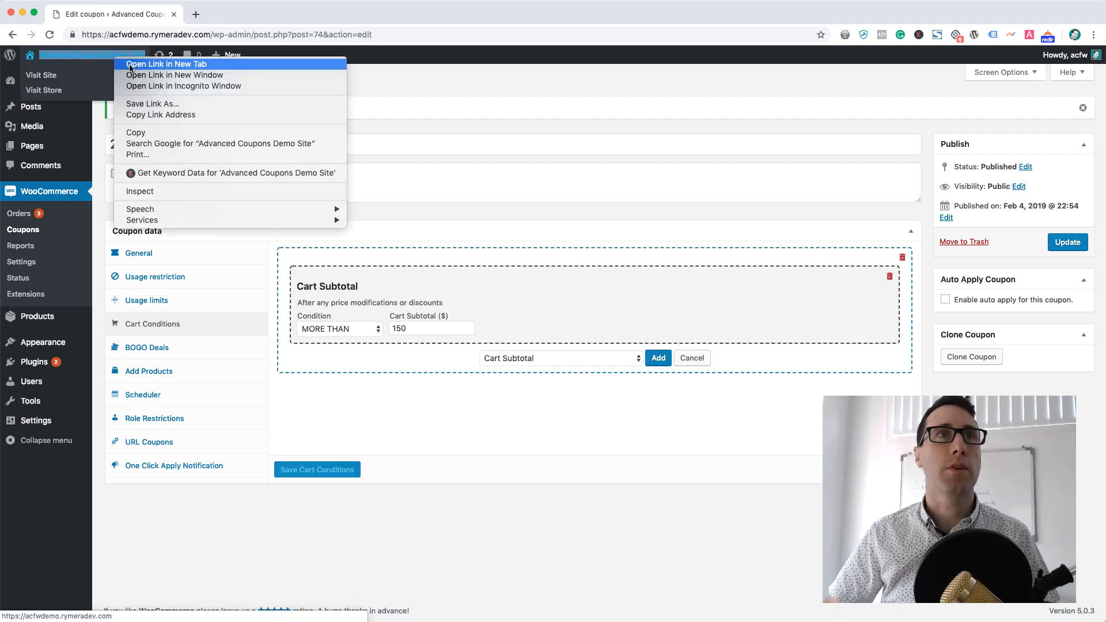
click(190, 65)
key(ctrl+Tab)
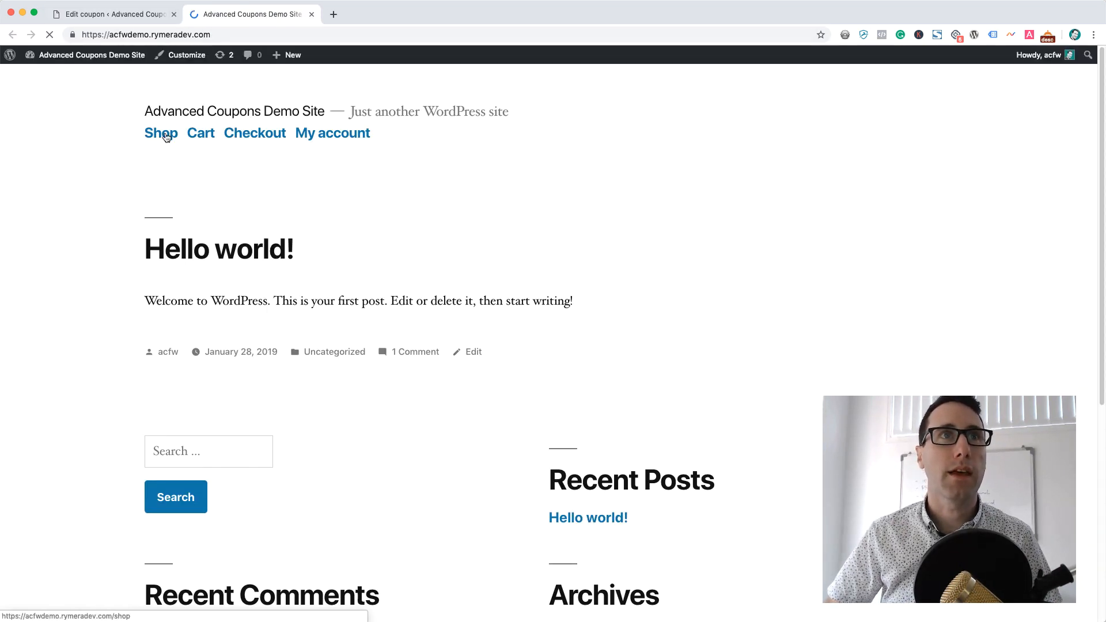
click(162, 133)
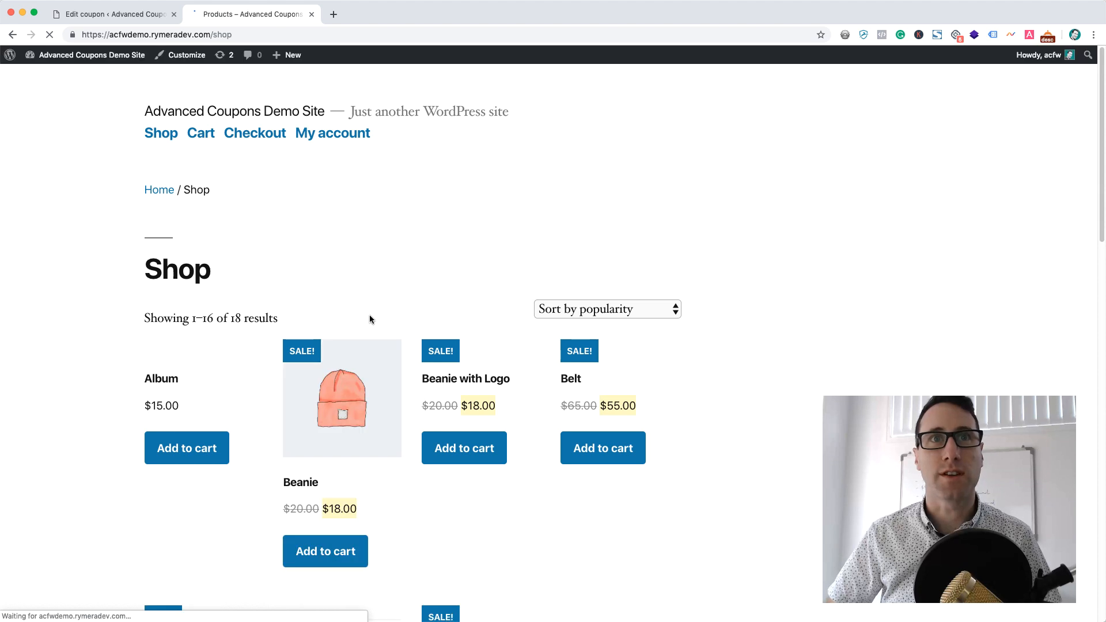
scroll(752, 340, down, 2)
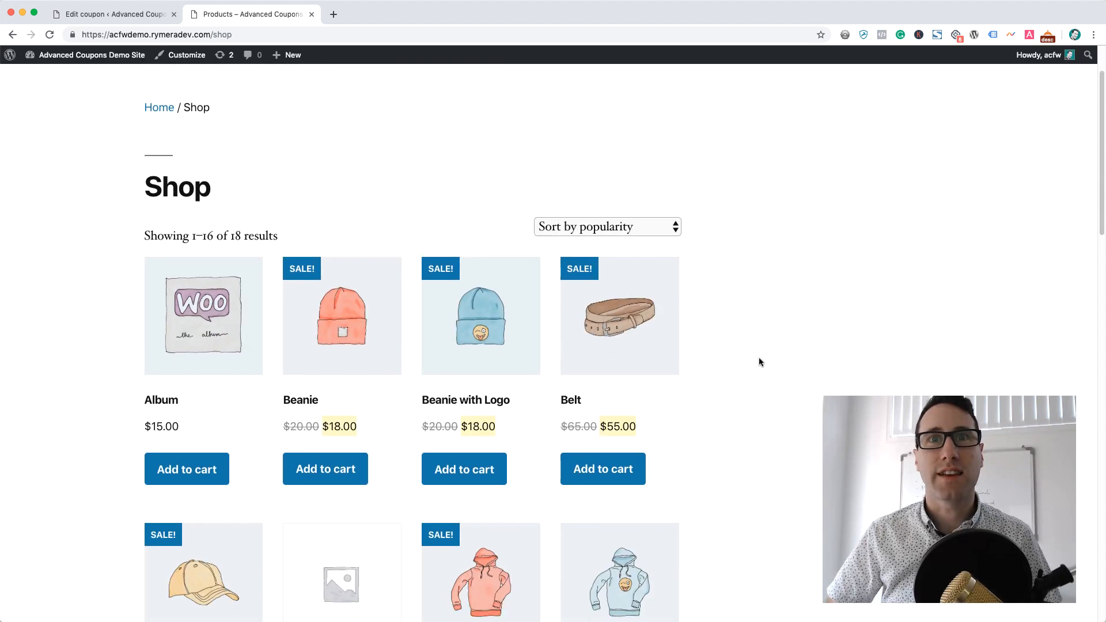
click(603, 469)
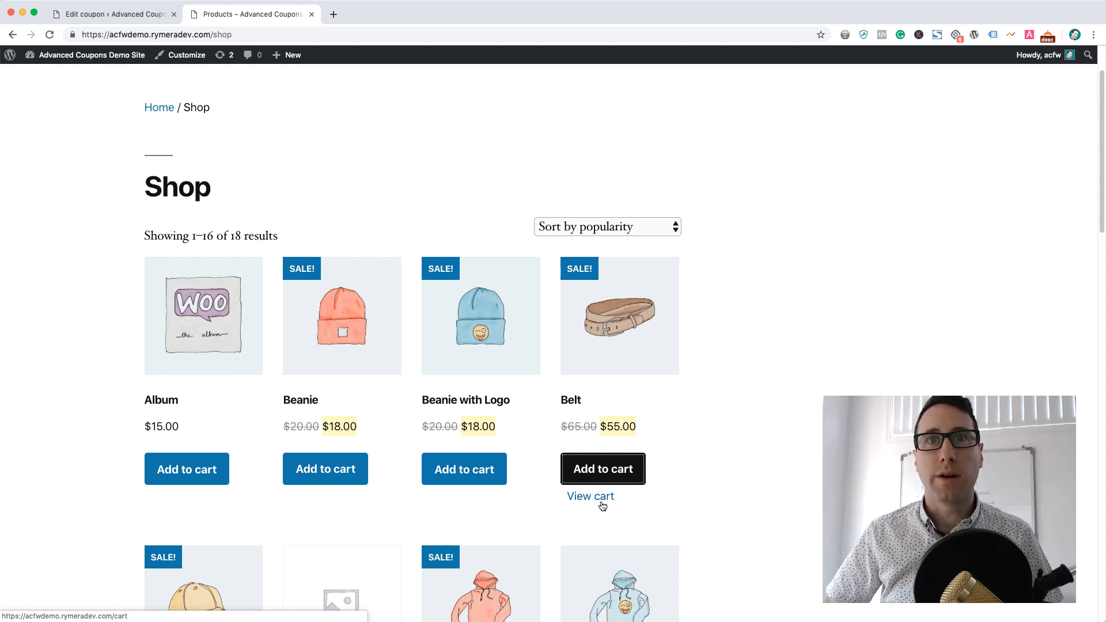
click(591, 496)
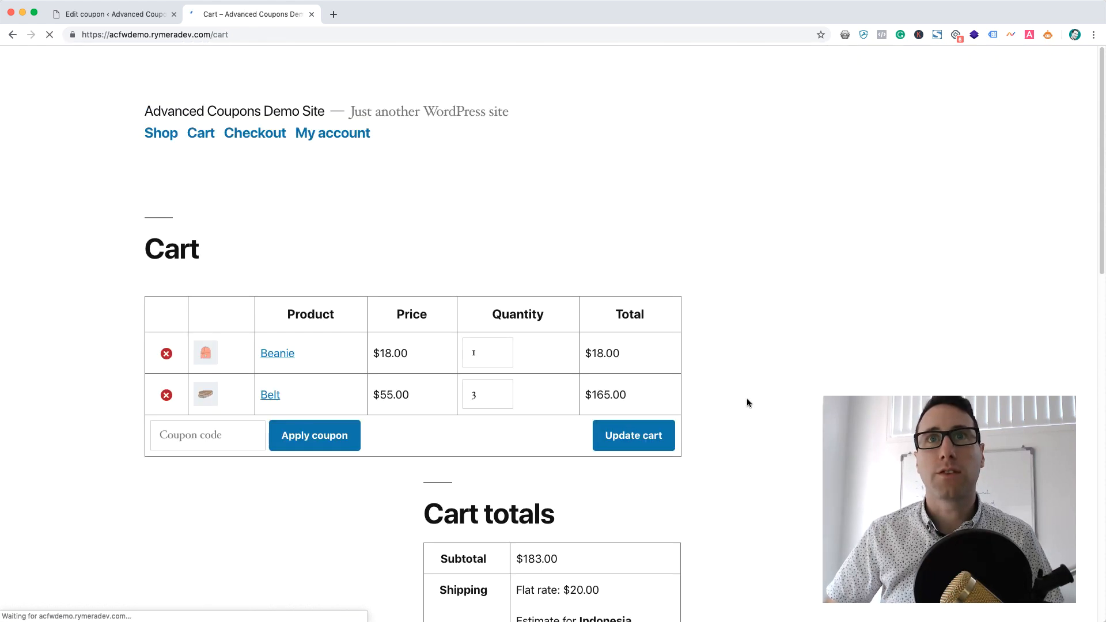
Remove the Beanie, then paste and apply 20OFF150CART for $20 off the $165 subtotal.
click(167, 353)
scroll(397, 282, down, 4)
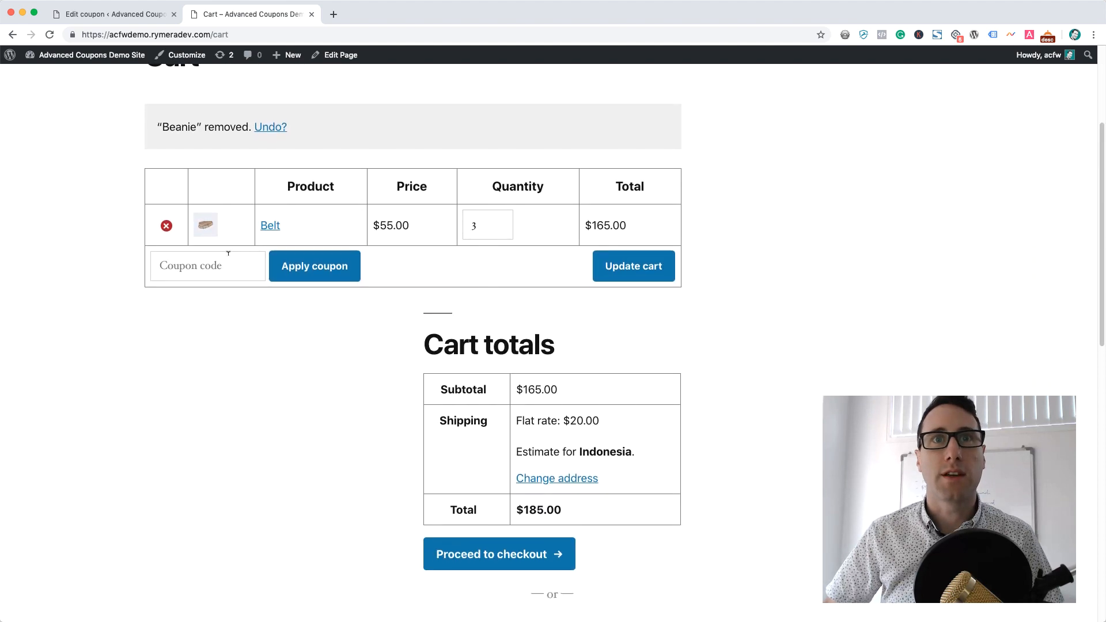
click(207, 265)
text(20OFF150CART)
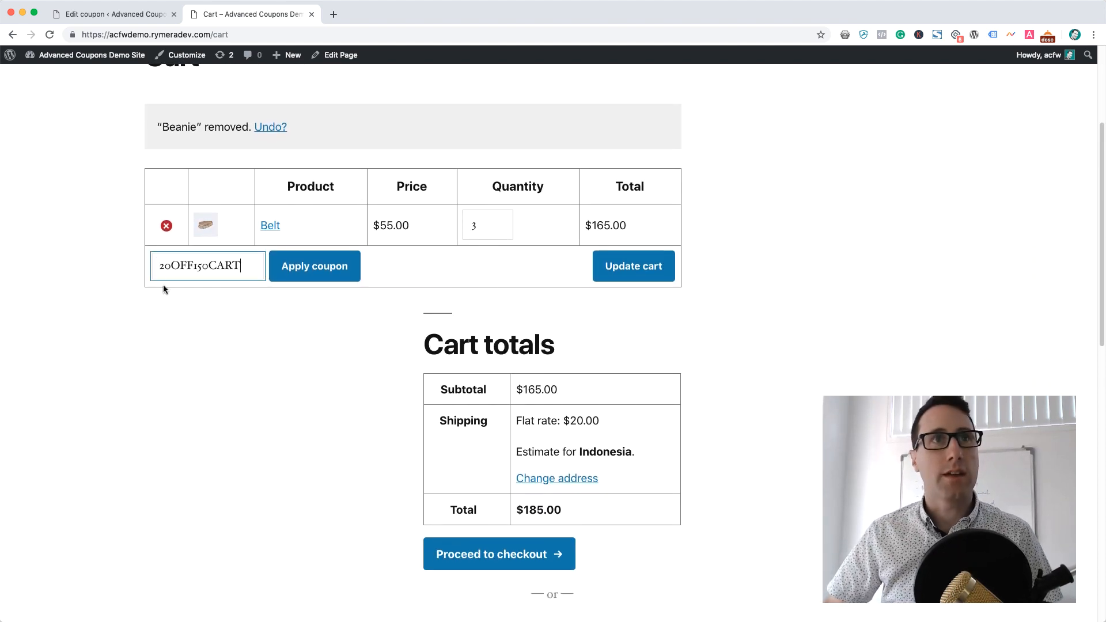
click(314, 265)
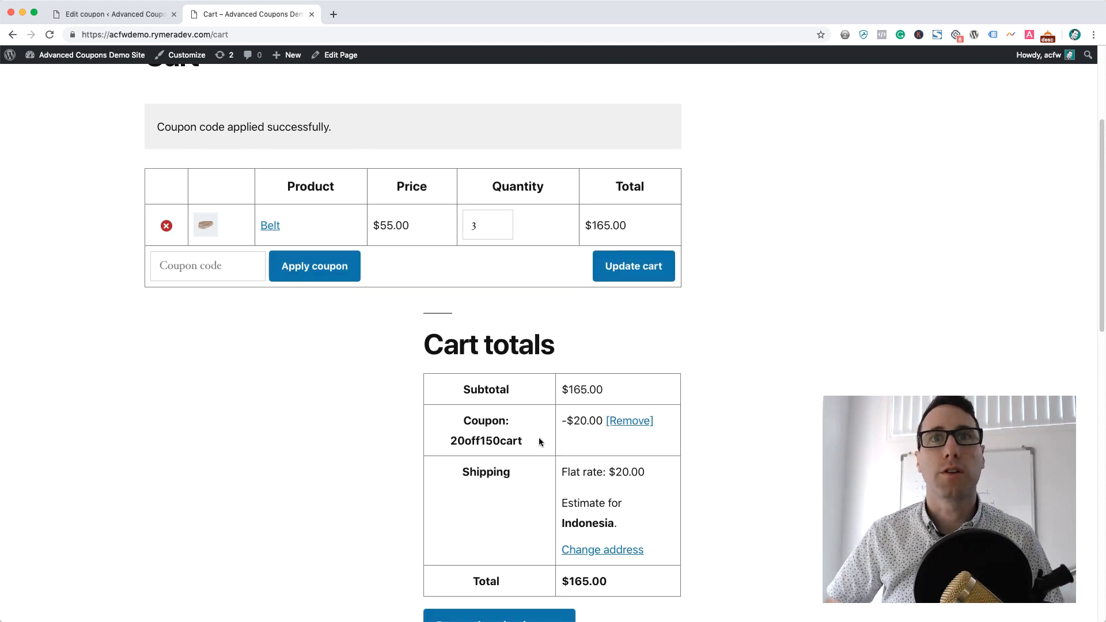
Lower Belt quantity to 2, update the cart, and highlight the invalid-coupon error notice.
click(502, 229)
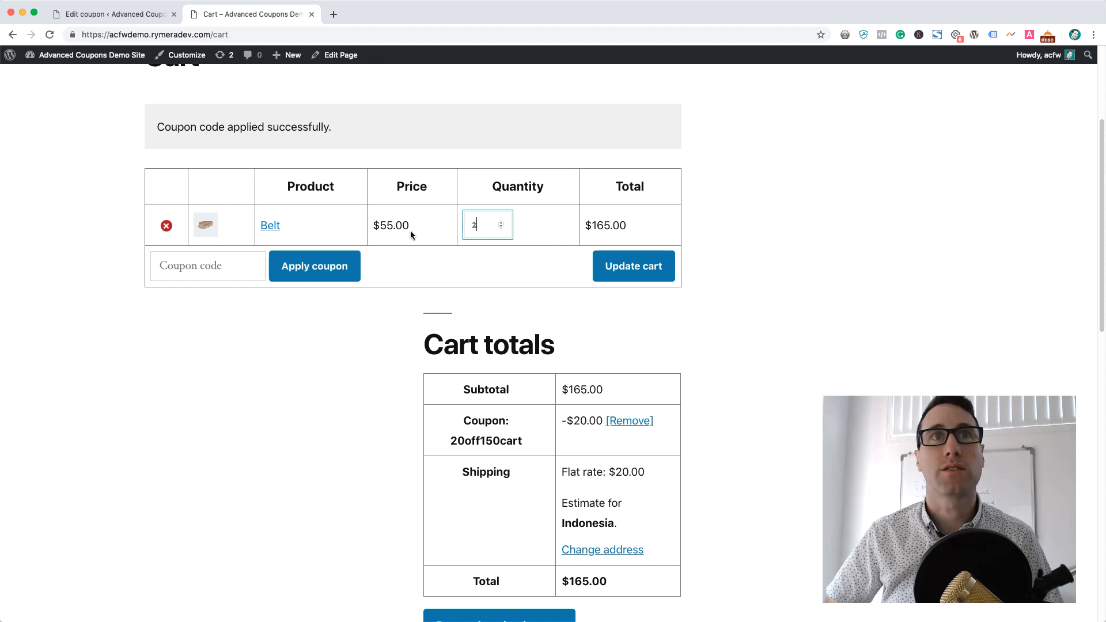
click(633, 265)
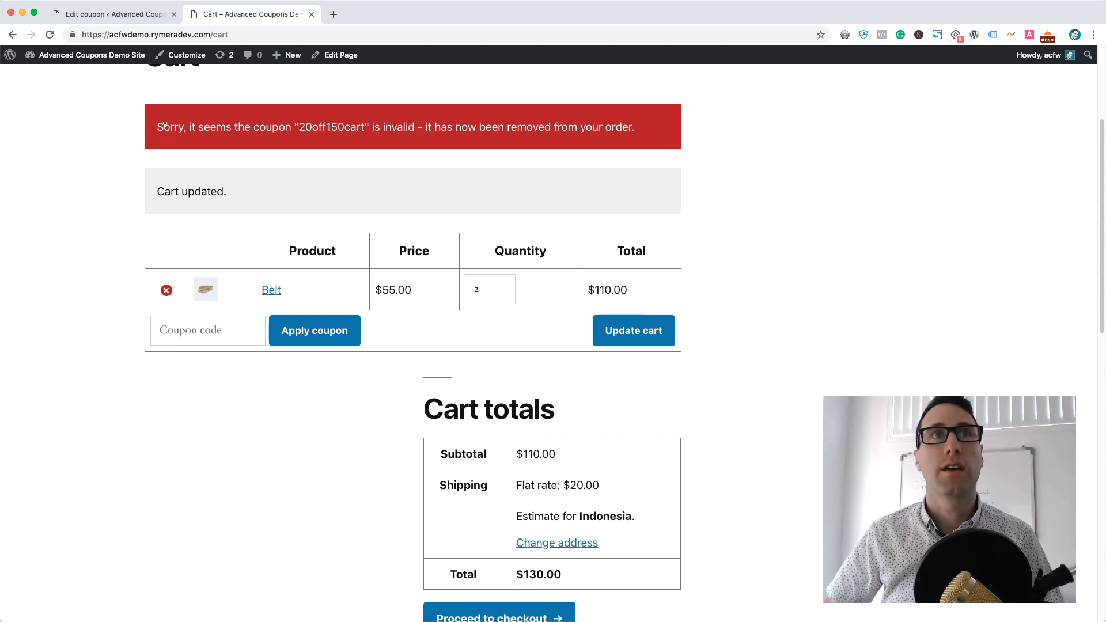
drag(157, 126, 640, 130)
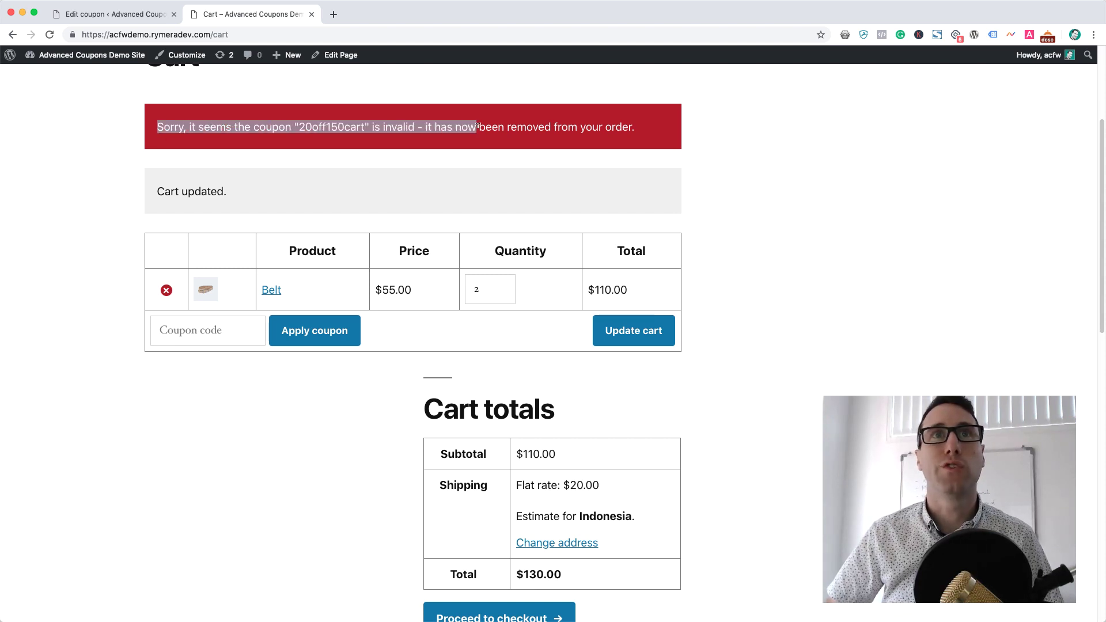
click(629, 128)
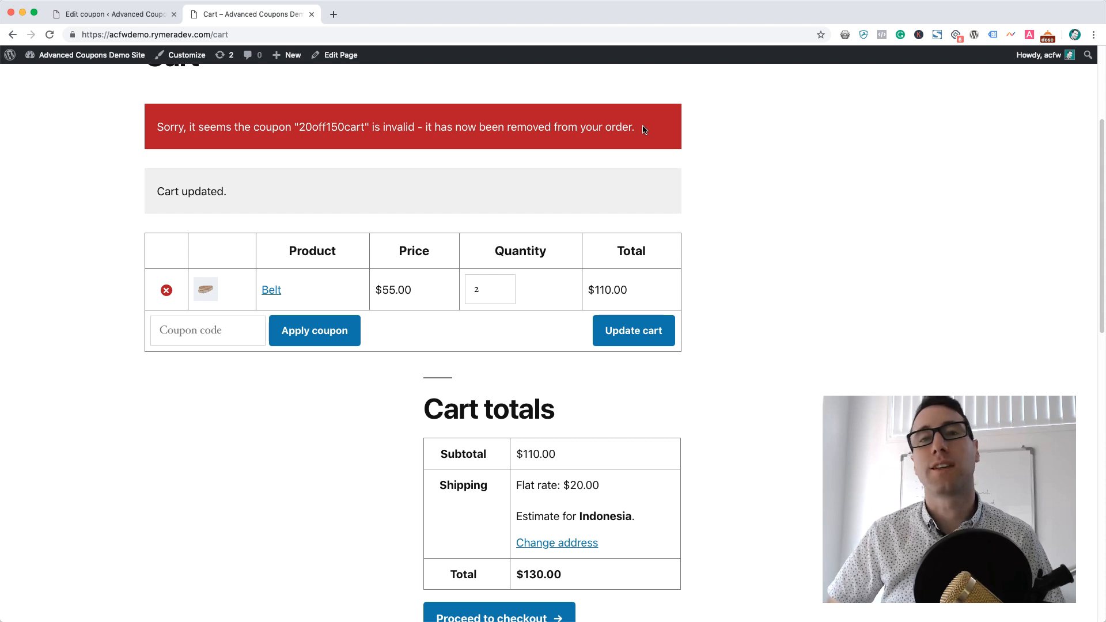